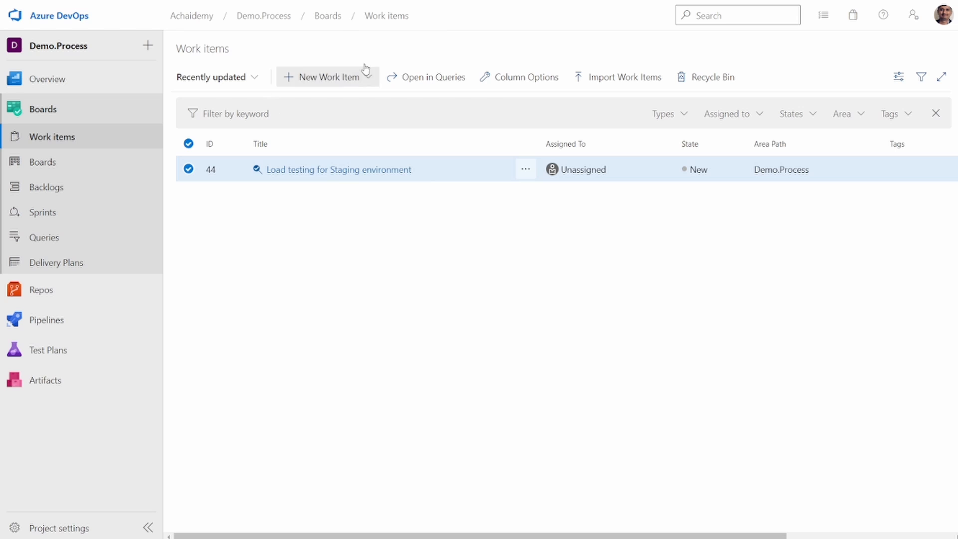
- Open the "Load testing for Staging environment" work item and review its available states
{"action": "left_click", "coordinate": [311, 174]}
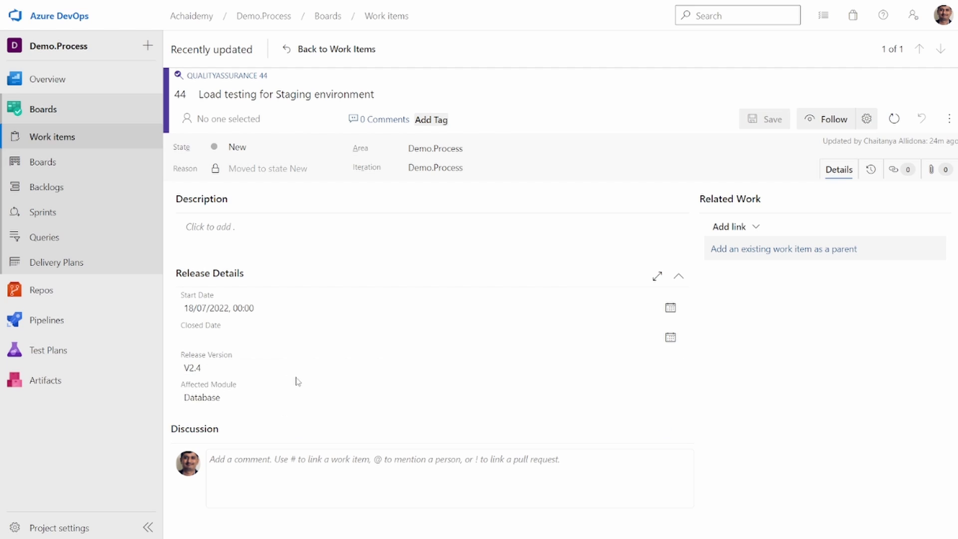
{"action": "left_click", "coordinate": [313, 148]}
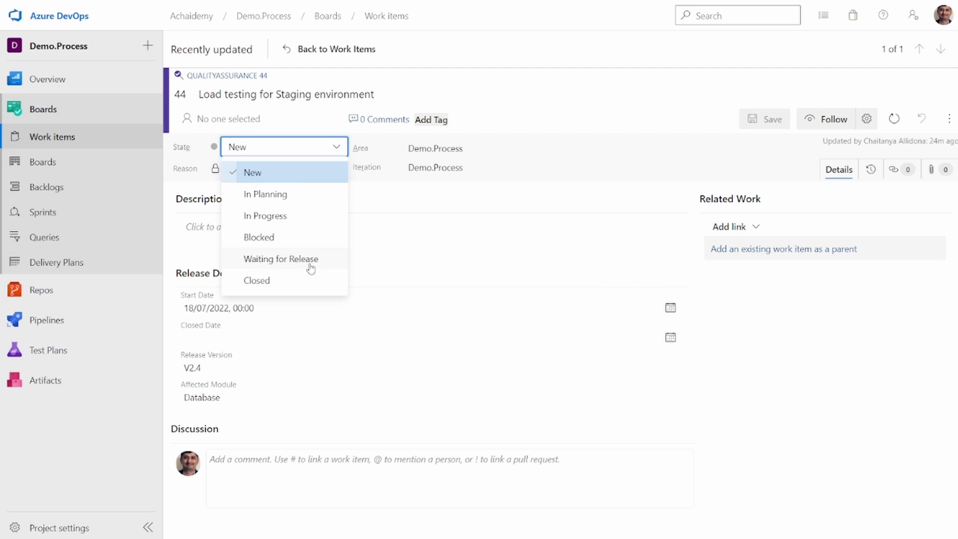
{"action": "left_click", "coordinate": [86, 461]}
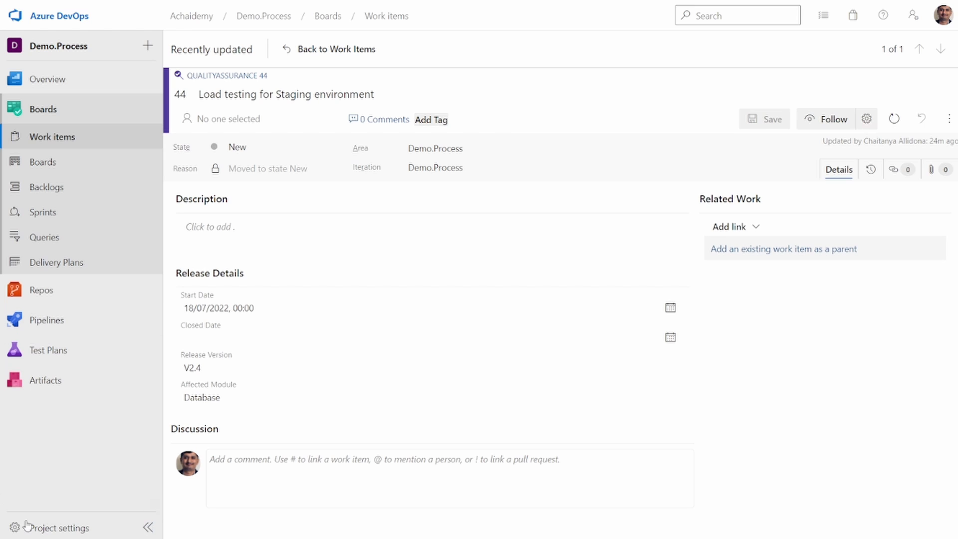
- Open the rules of the QualityAssurance work item type in the project's Agile_MyProcess process
{"action": "left_click", "coordinate": [69, 524]}
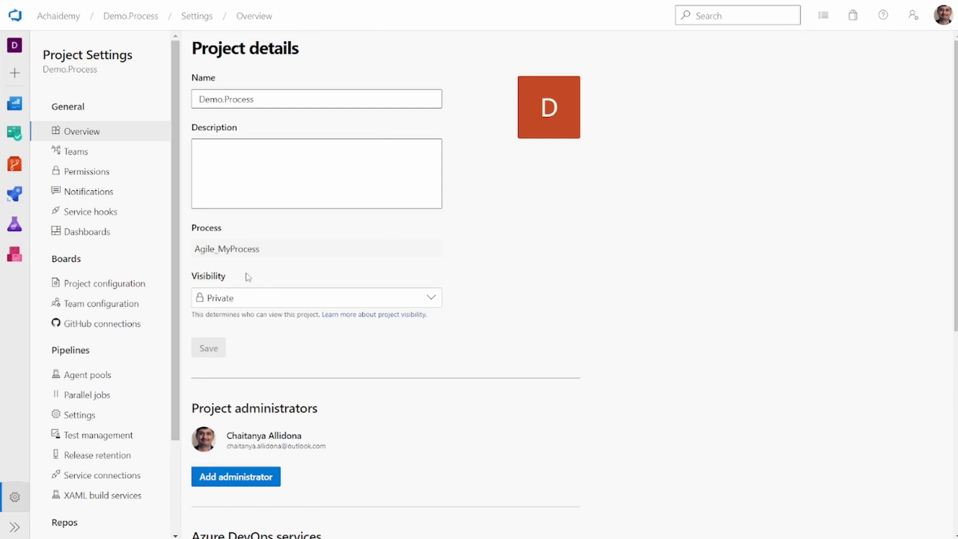
{"action": "left_click", "coordinate": [242, 250]}
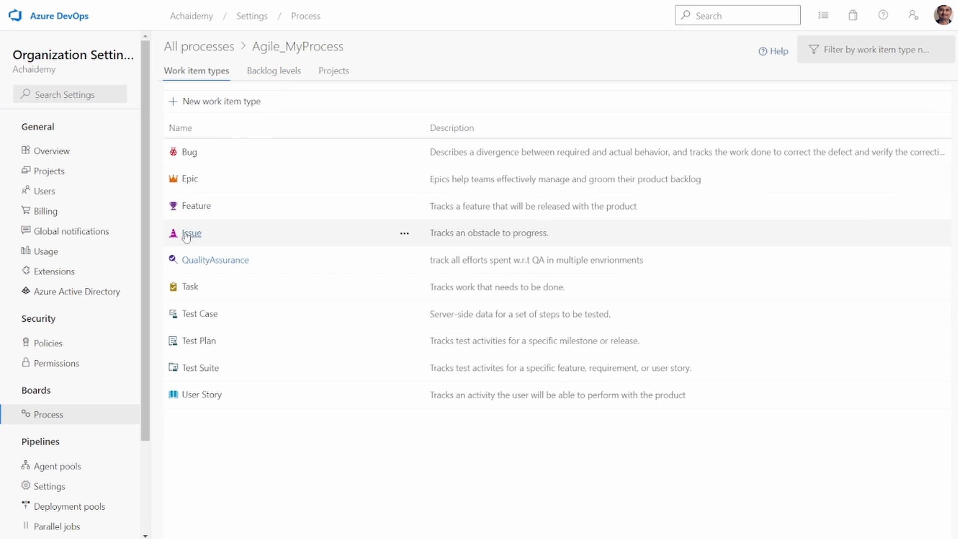
{"action": "left_click", "coordinate": [202, 262]}
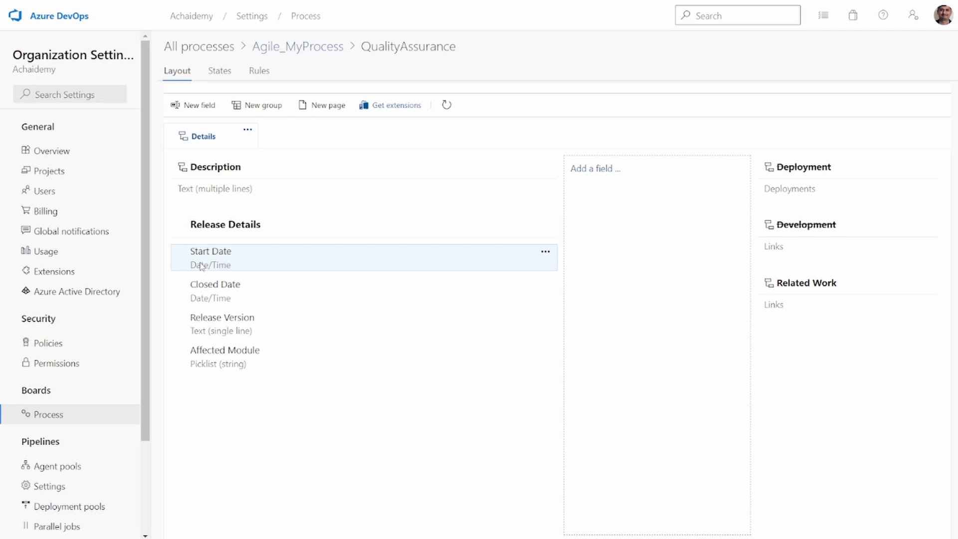
{"action": "left_click", "coordinate": [258, 72]}
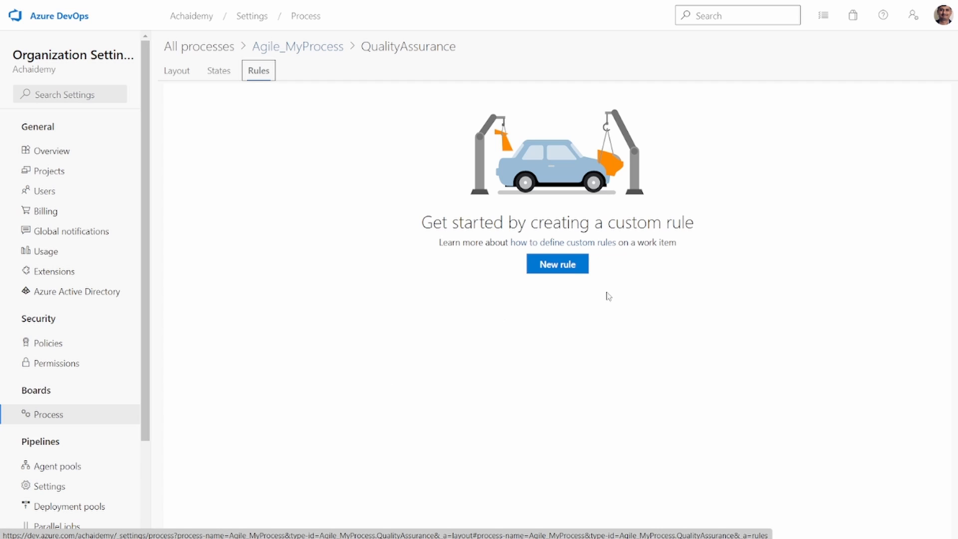
- Create a new work item rule named "Assign to QA lead"
{"action": "left_click", "coordinate": [565, 267]}
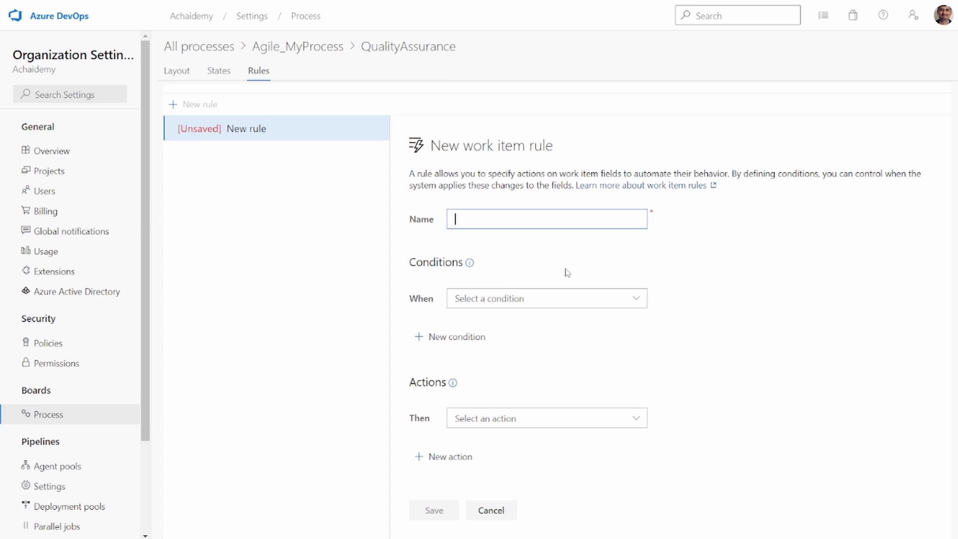
{"action": "type", "text": "A"}
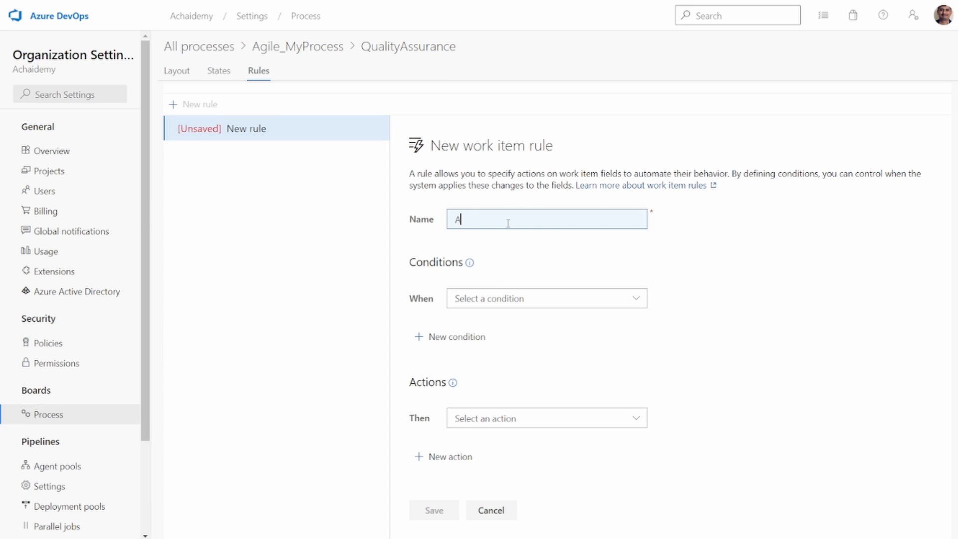
{"action": "type", "text": "ssign to SM"}
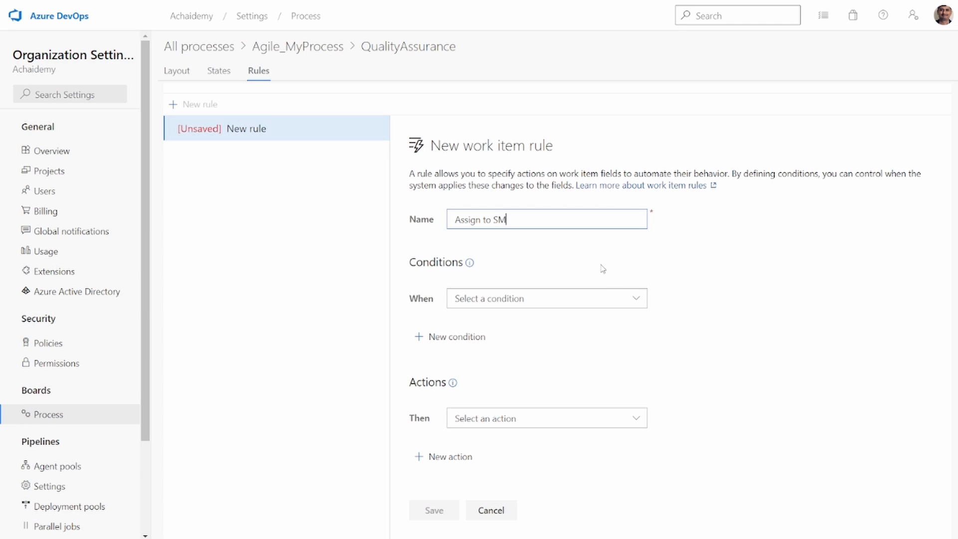
{"action": "key", "text": "BackSpace"}
{"action": "key", "text": "BackSpace"}
{"action": "type", "text": "Tech lead"}
{"action": "left_click", "coordinate": [636, 299]}
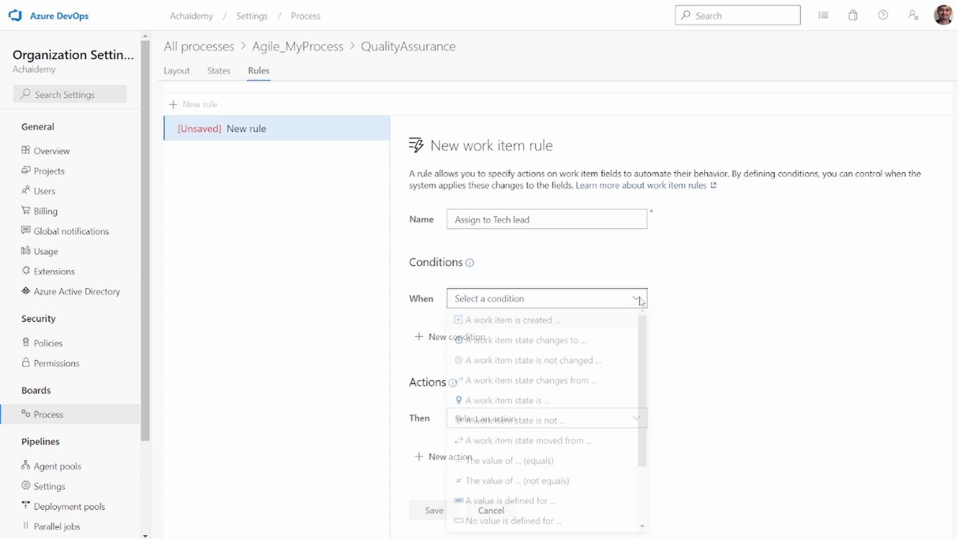
{"action": "left_click", "coordinate": [568, 223]}
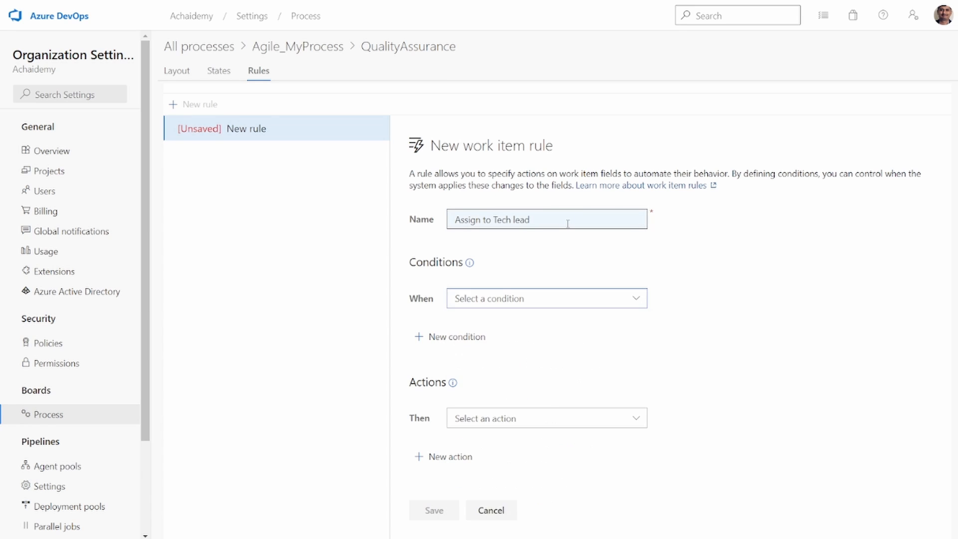
{"action": "left_click", "coordinate": [511, 220]}
{"action": "double_click", "coordinate": [503, 220]}
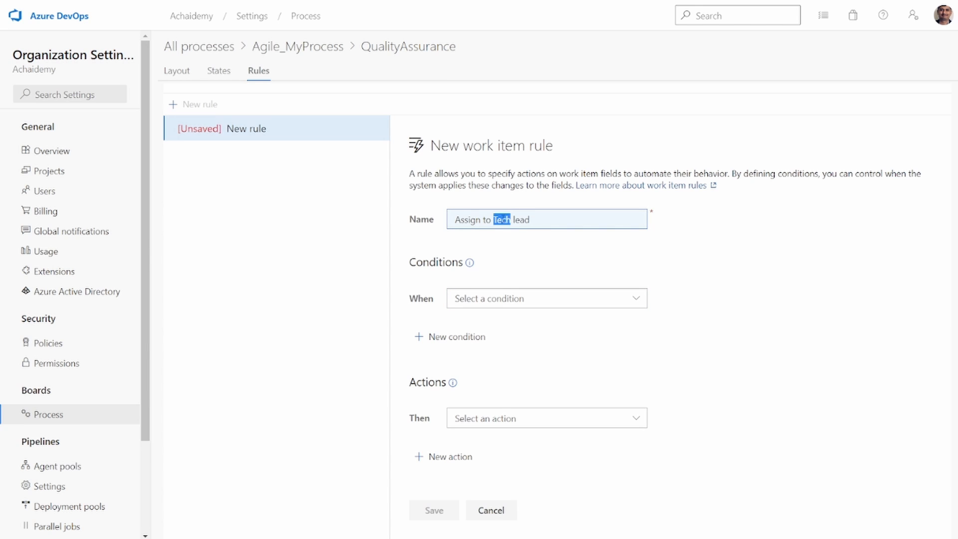
{"action": "type", "text": "Q A"}
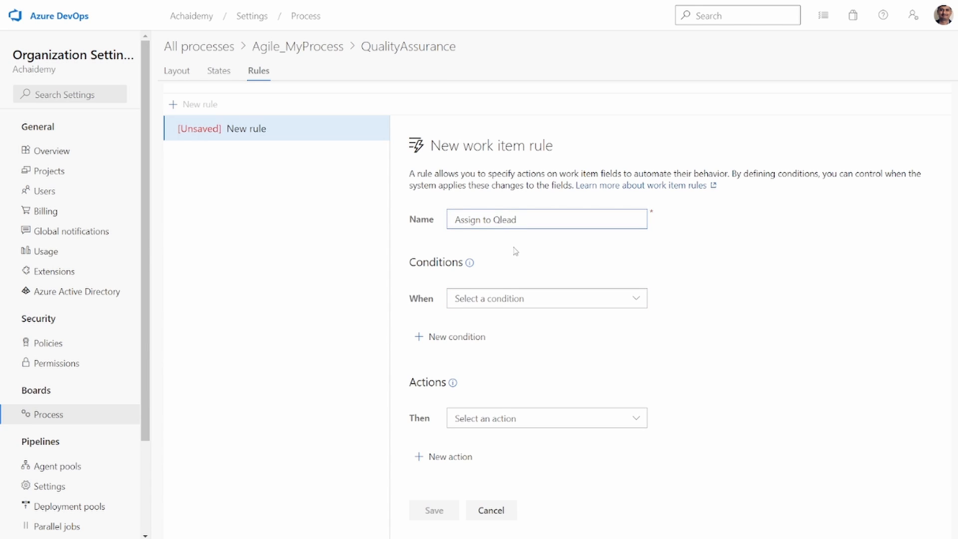
- Set the rule's condition type to "The value of ... (equals)"
{"action": "left_click", "coordinate": [555, 297]}
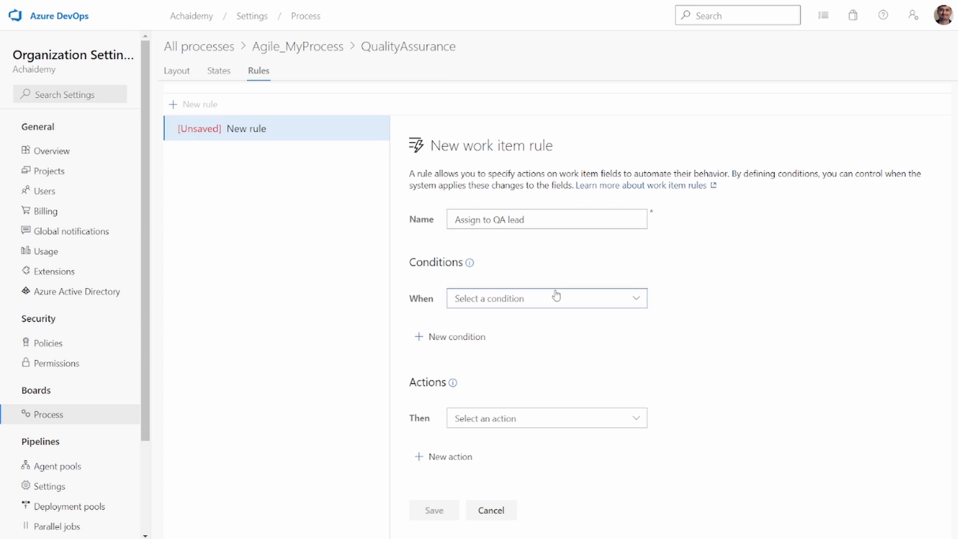
{"action": "scroll", "coordinate": [571, 443], "scroll_direction": "down", "scroll_amount": 2}
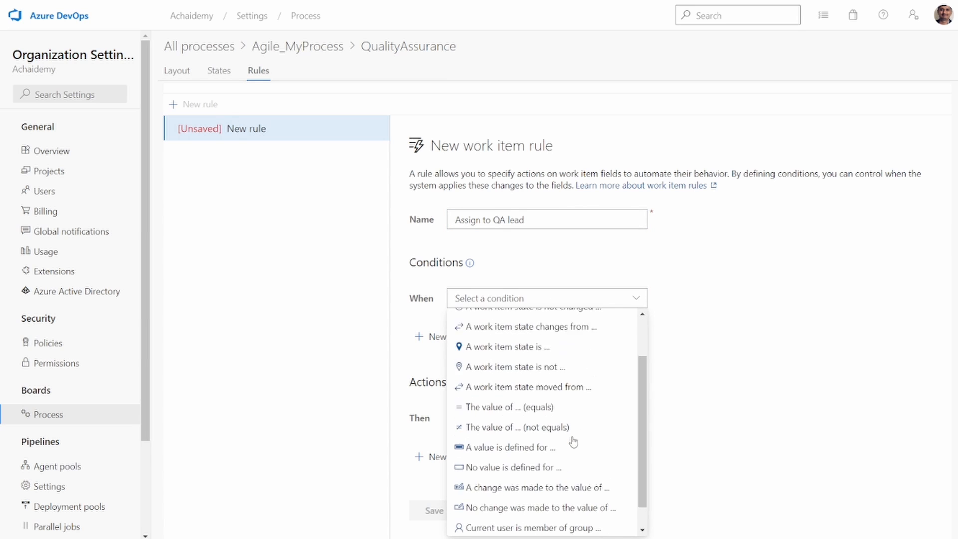
{"action": "scroll", "coordinate": [516, 394], "scroll_direction": "up", "scroll_amount": 2}
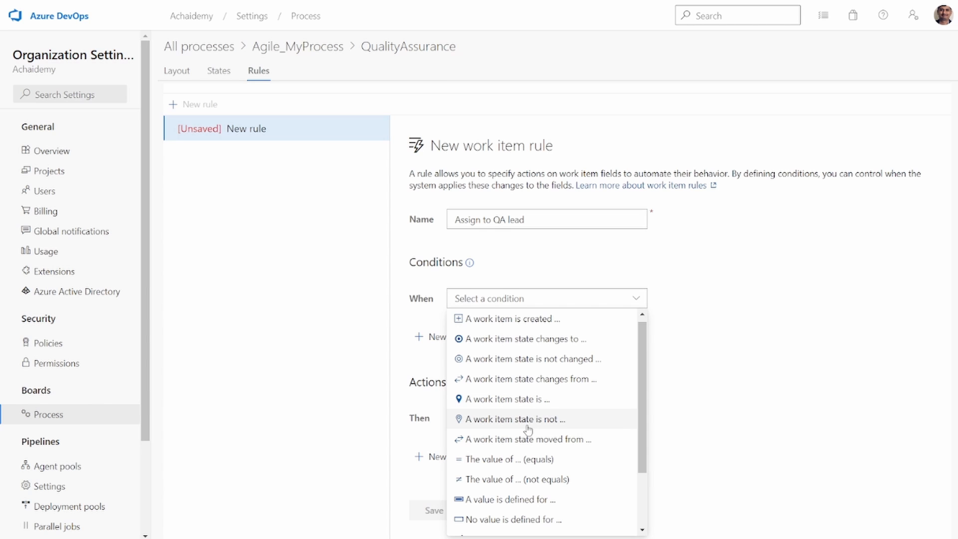
{"action": "scroll", "coordinate": [529, 430], "scroll_direction": "down", "scroll_amount": 3}
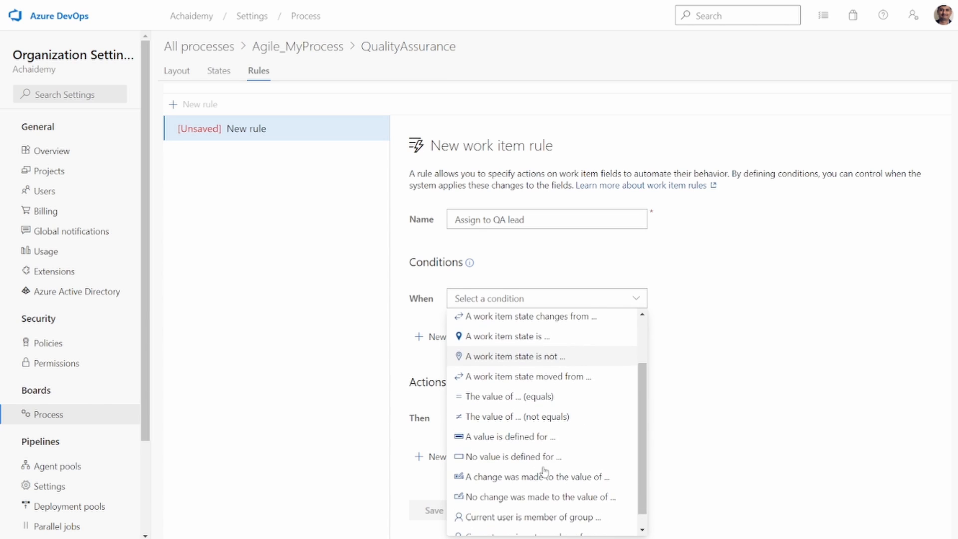
{"action": "scroll", "coordinate": [541, 423], "scroll_direction": "up", "scroll_amount": 3}
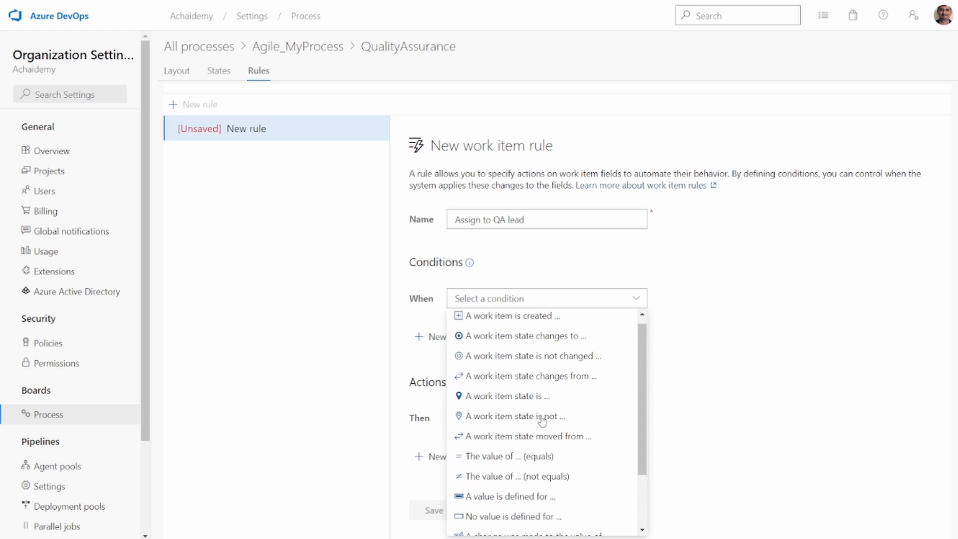
{"action": "left_click", "coordinate": [519, 458]}
- Choose Release Version as the field that the rule's condition checks
{"action": "left_click", "coordinate": [748, 302]}
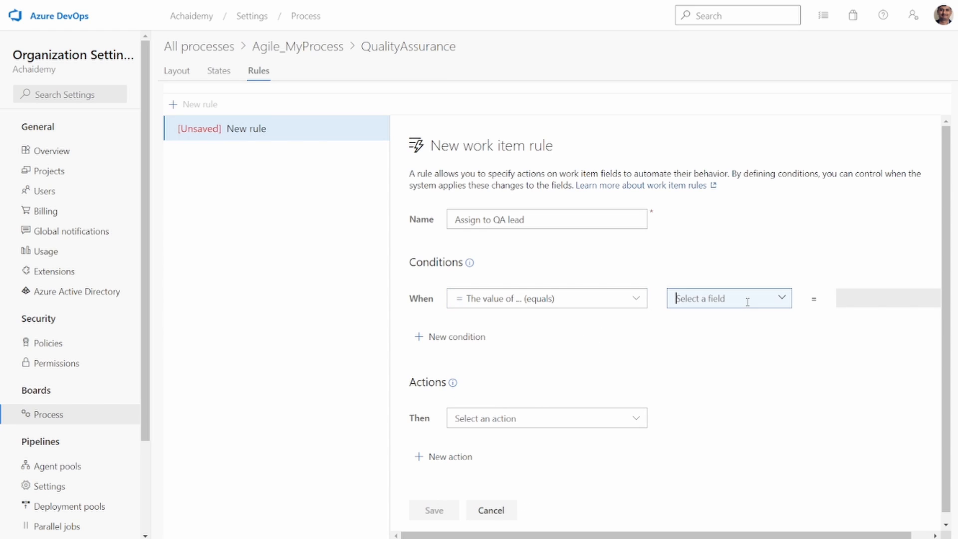
{"action": "left_click", "coordinate": [784, 299]}
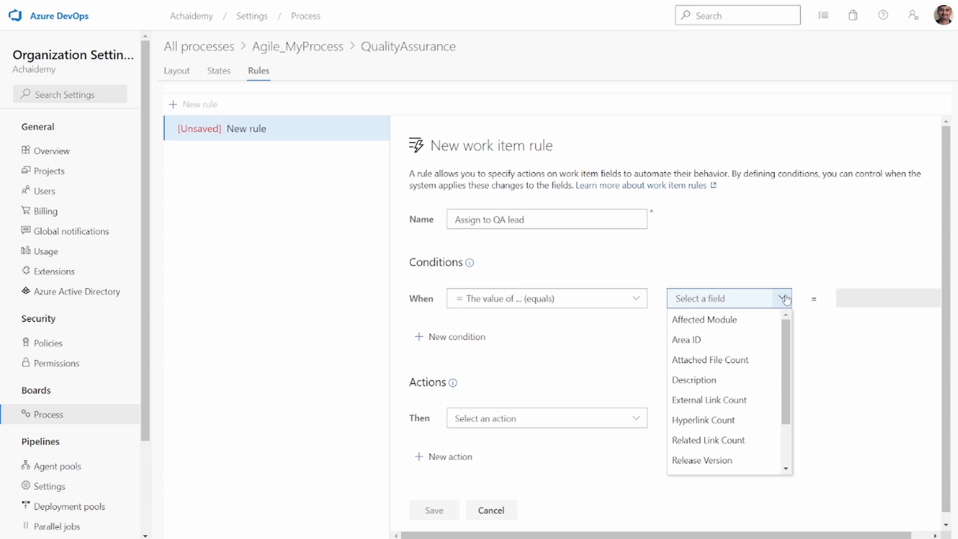
{"action": "left_click", "coordinate": [719, 330]}
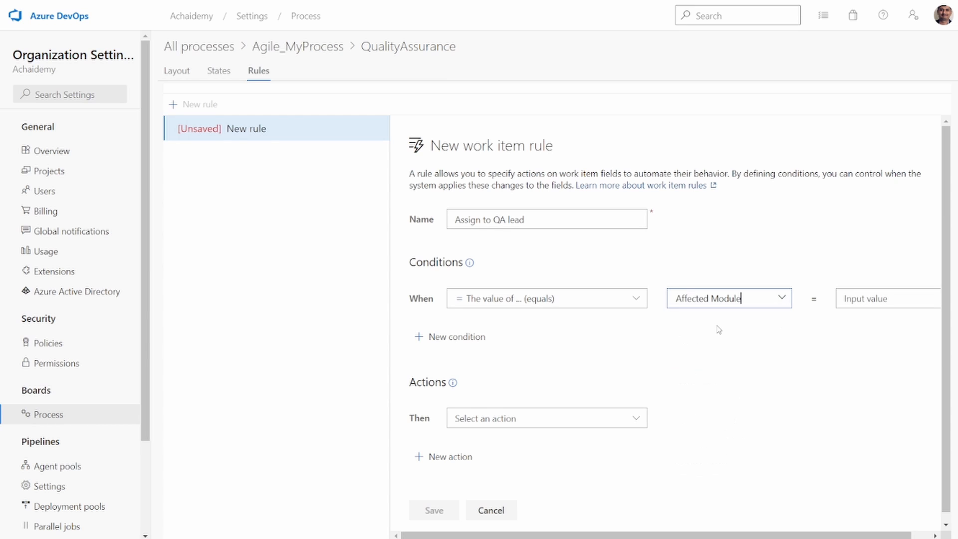
{"action": "left_click", "coordinate": [781, 299]}
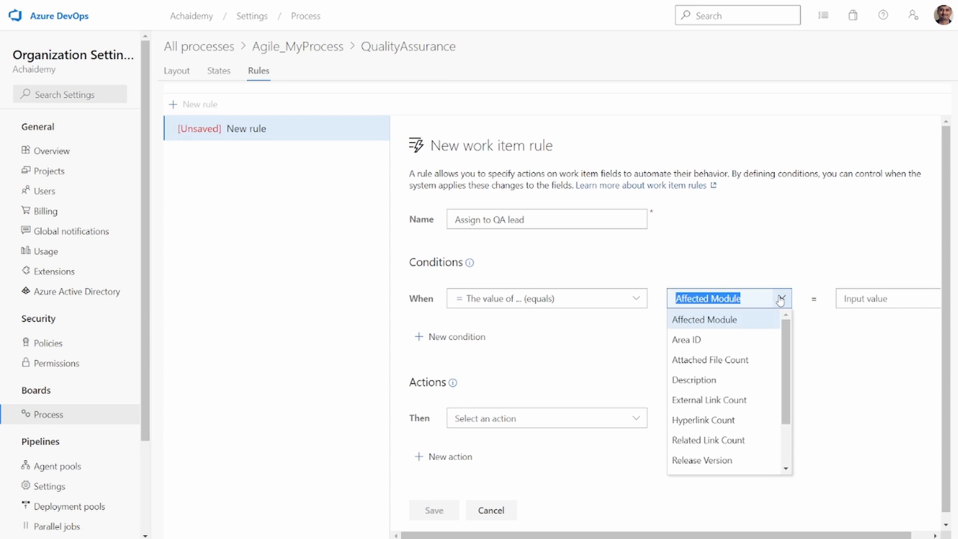
{"action": "type", "text": "Related Link Count"}
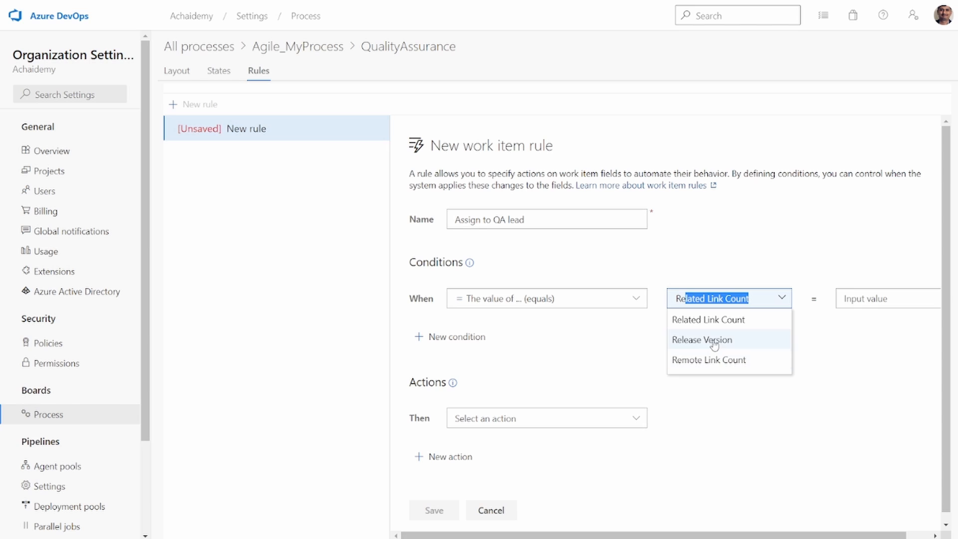
{"action": "left_click", "coordinate": [715, 340]}
- Set the condition's comparison value to v2.4
{"action": "left_click", "coordinate": [854, 303]}
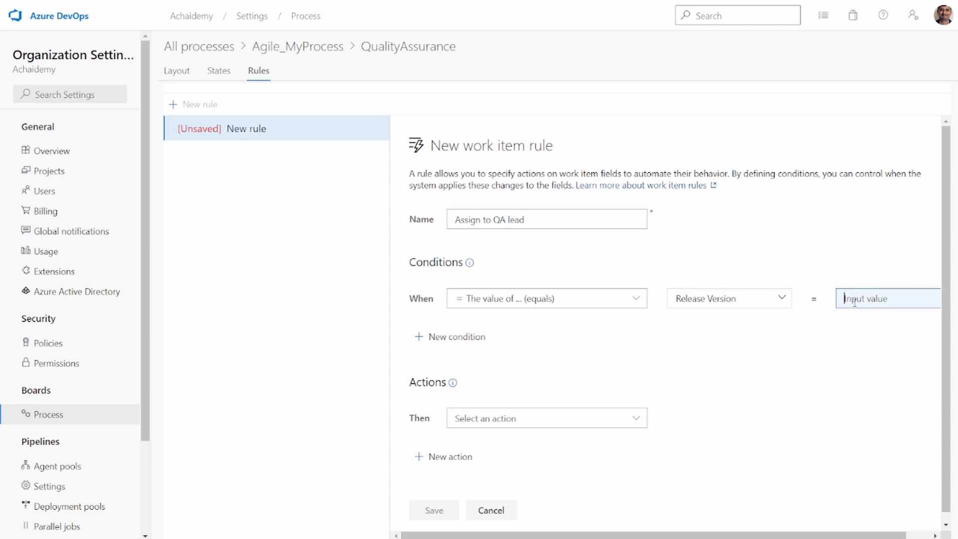
{"action": "type", "text": "v2.4"}
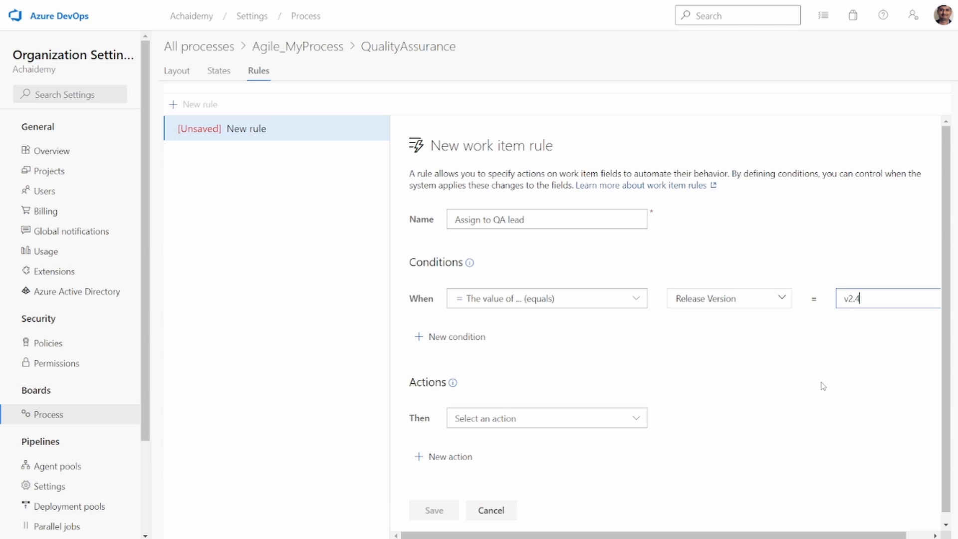
{"action": "left_click", "coordinate": [823, 386]}
{"action": "left_click", "coordinate": [884, 297]}
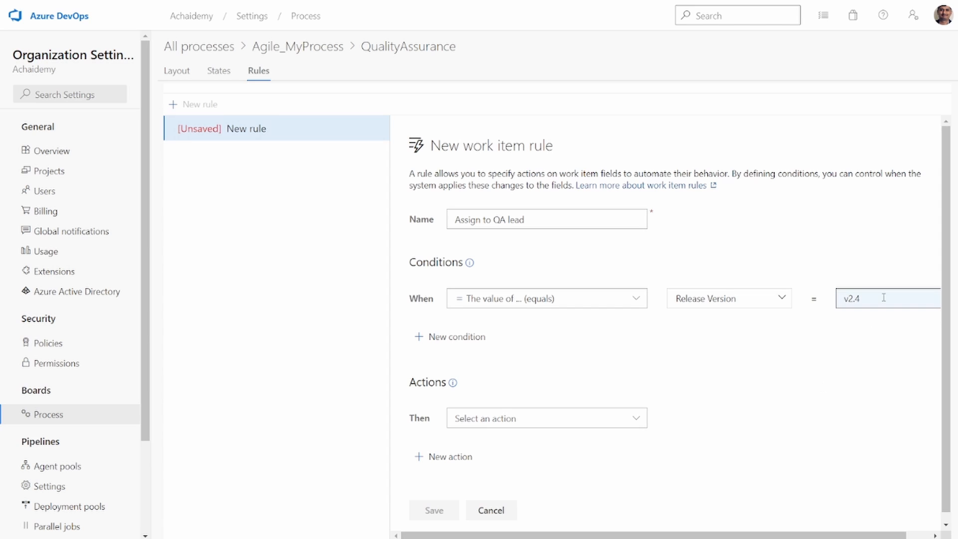
{"action": "left_click", "coordinate": [787, 317]}
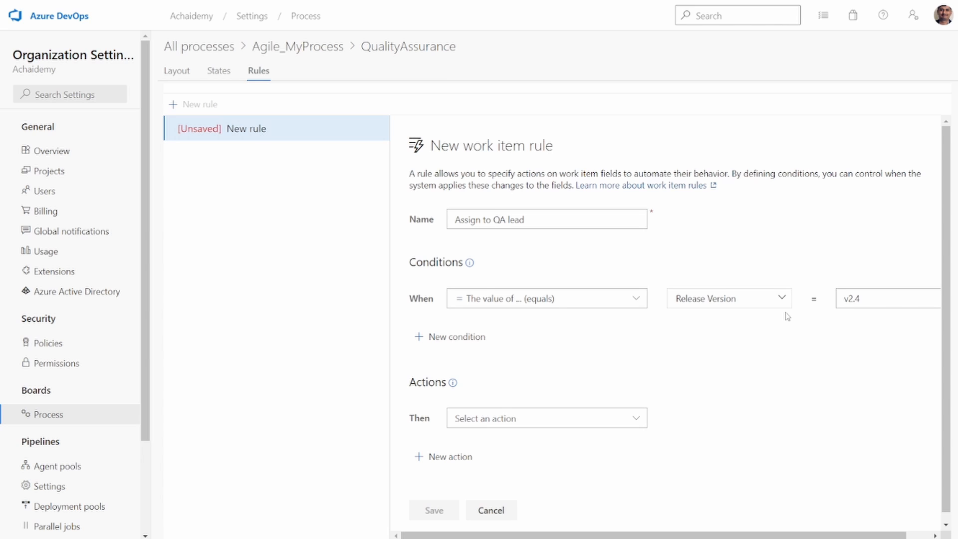
{"action": "left_click", "coordinate": [885, 302]}
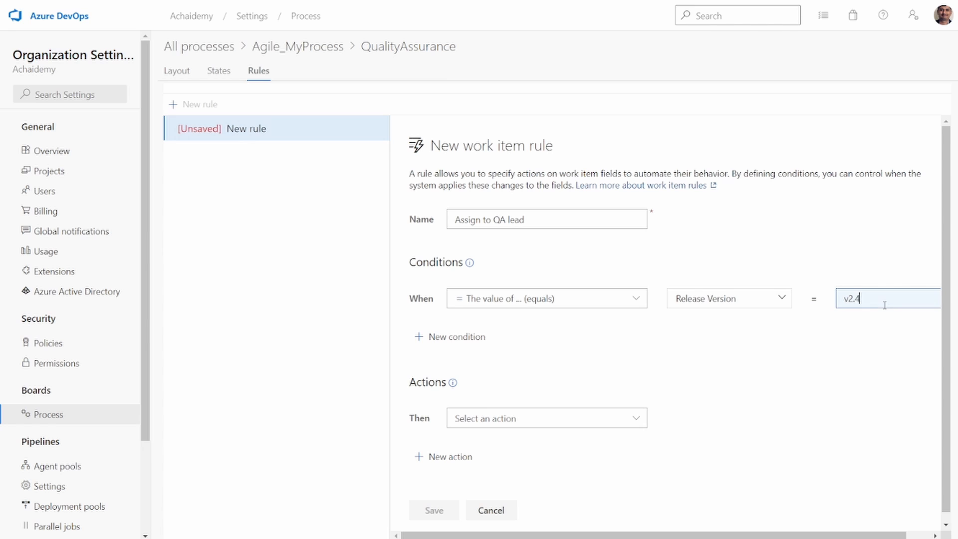
- Set the rule's action to "Set the value of ..." for the Assigned To field
{"action": "left_click", "coordinate": [573, 418]}
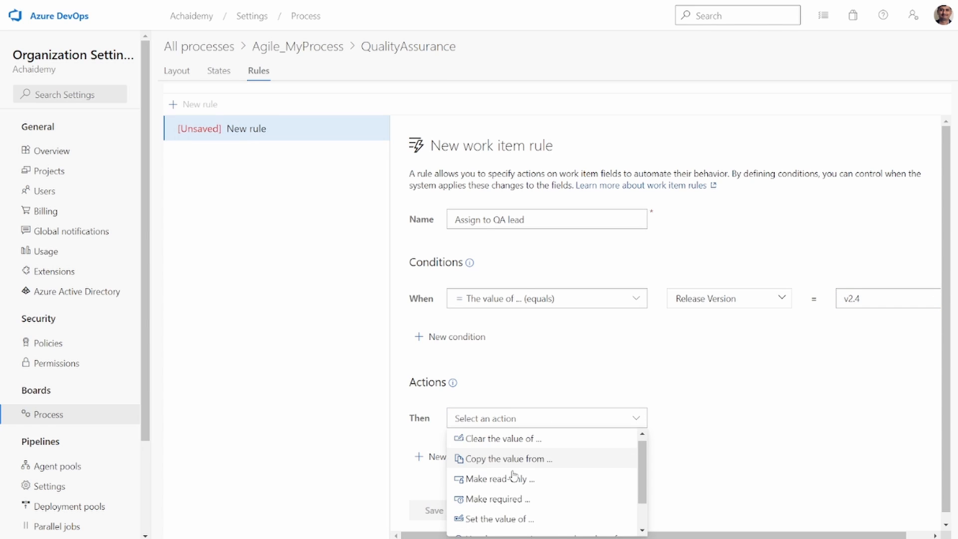
{"action": "scroll", "coordinate": [519, 480], "scroll_direction": "down", "scroll_amount": 1}
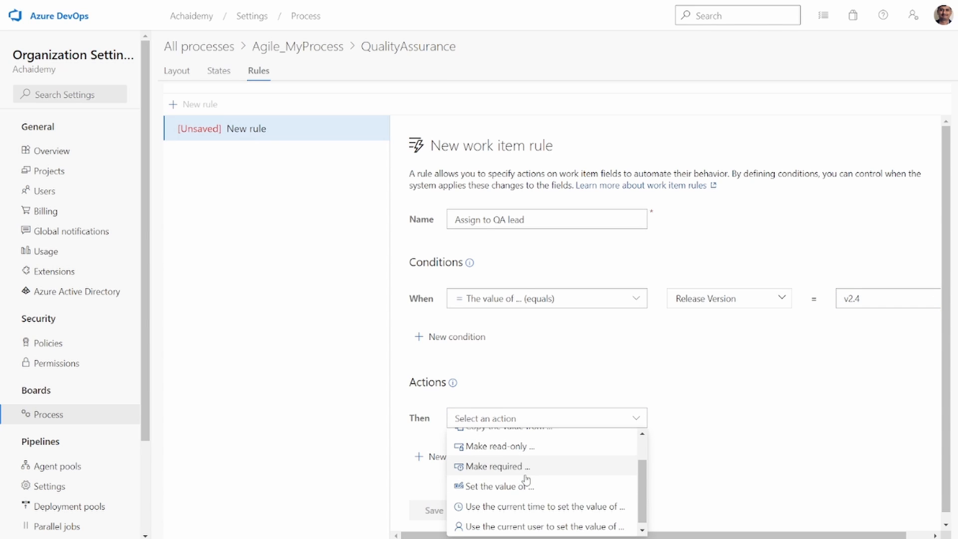
{"action": "left_click", "coordinate": [519, 487]}
{"action": "left_click", "coordinate": [683, 412]}
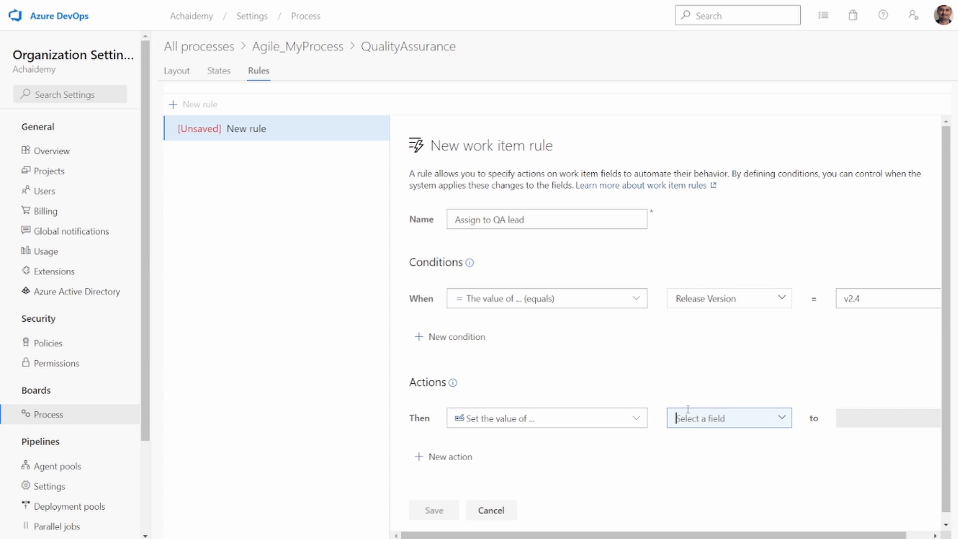
{"action": "type", "text": "ass"}
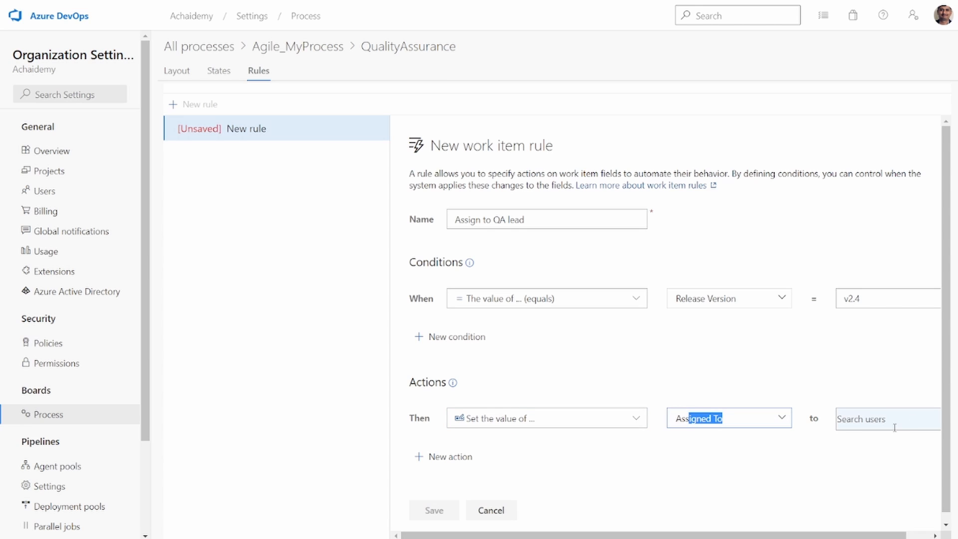
- Try to choose the QA lead's account as the Assigned To value in the rule's action, and dismiss the browser's save-information prompt
{"action": "left_click", "coordinate": [892, 428]}
{"action": "type", "text": "Chai"}
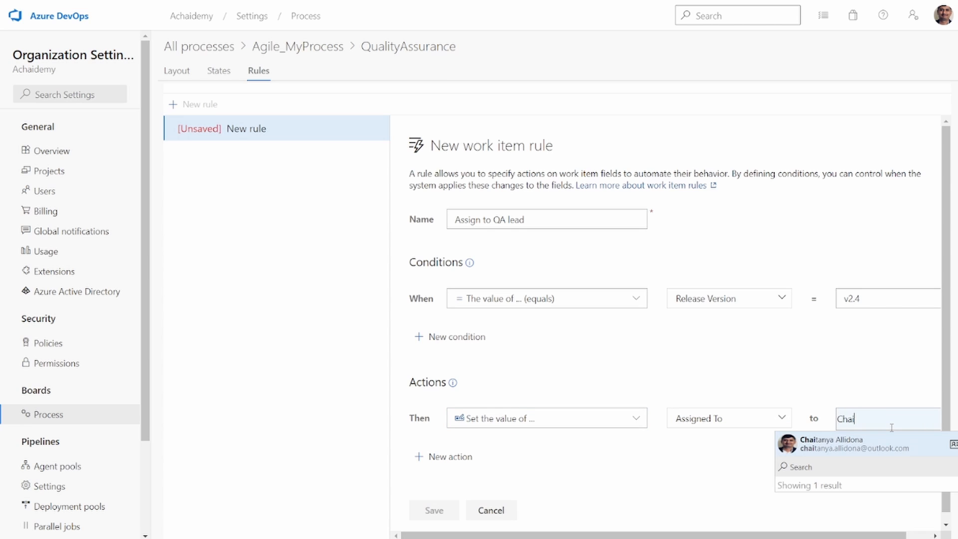
{"action": "left_click", "coordinate": [847, 452]}
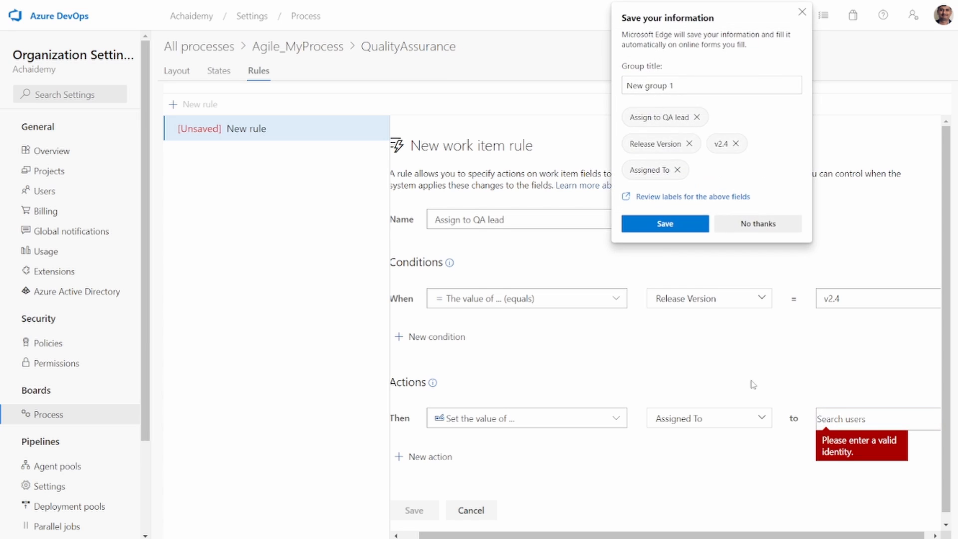
{"action": "left_click", "coordinate": [802, 11]}
- Set the action's Assigned To value to the QA lead's account and save the Assign to QA lead rule
{"action": "left_click", "coordinate": [834, 418]}
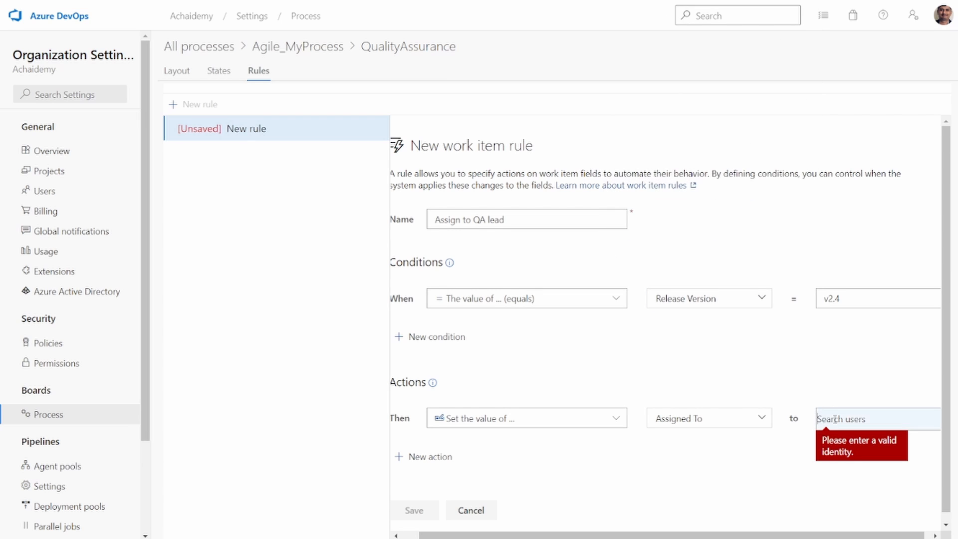
{"action": "type", "text": "Cha"}
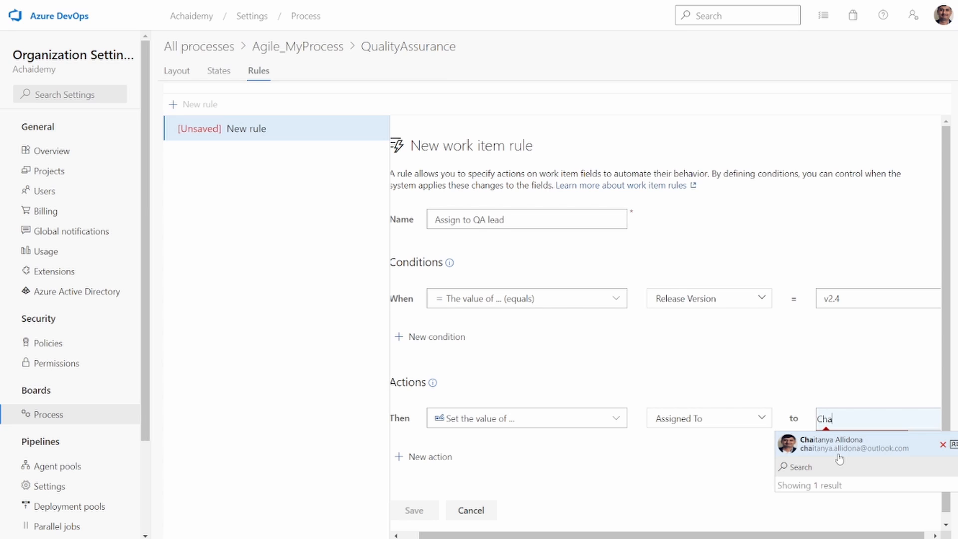
{"action": "left_click", "coordinate": [867, 441]}
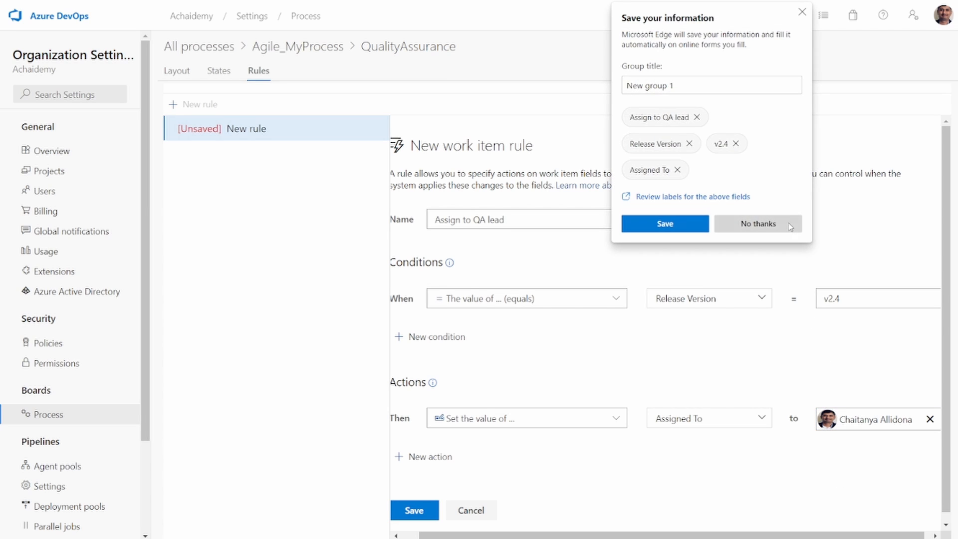
{"action": "left_click", "coordinate": [802, 12]}
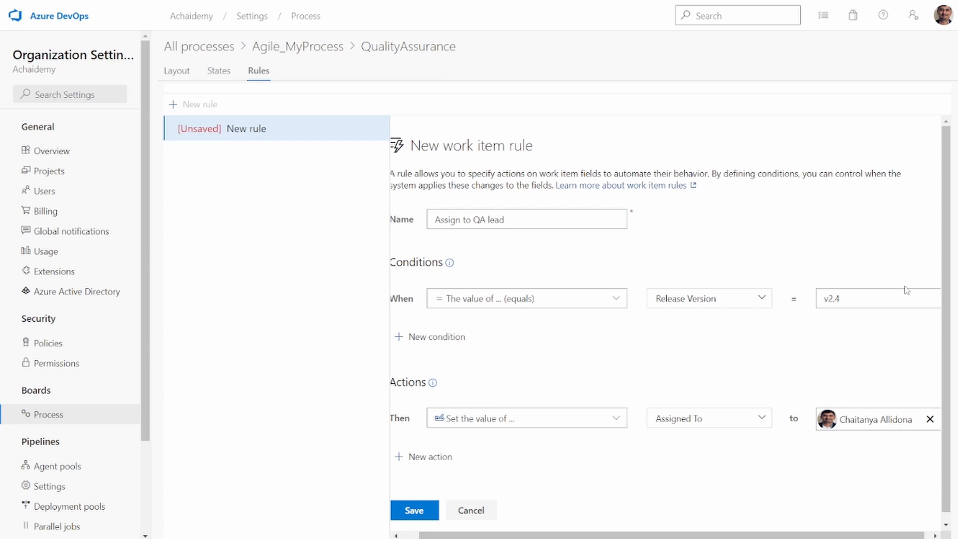
{"action": "left_click", "coordinate": [878, 300]}
{"action": "left_click", "coordinate": [412, 511]}
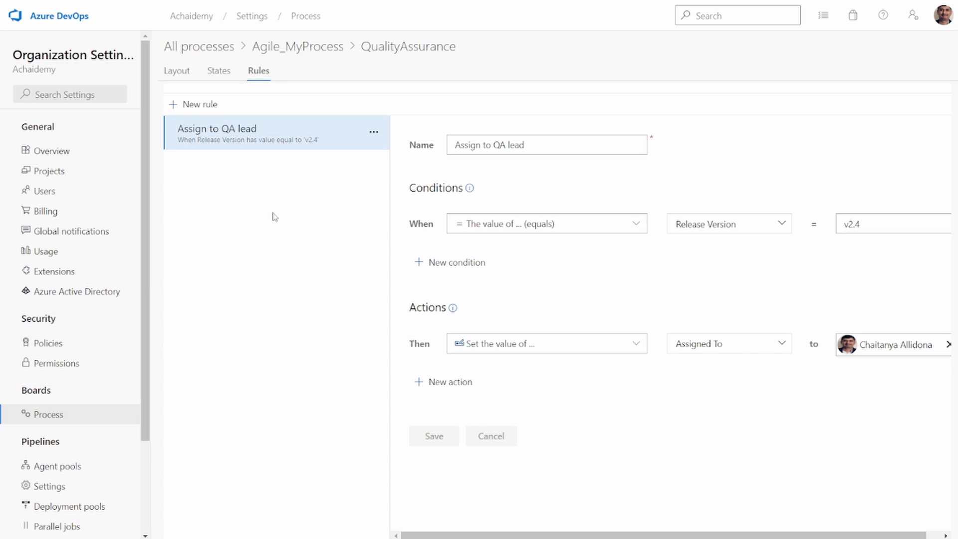
{"action": "left_click", "coordinate": [222, 79]}
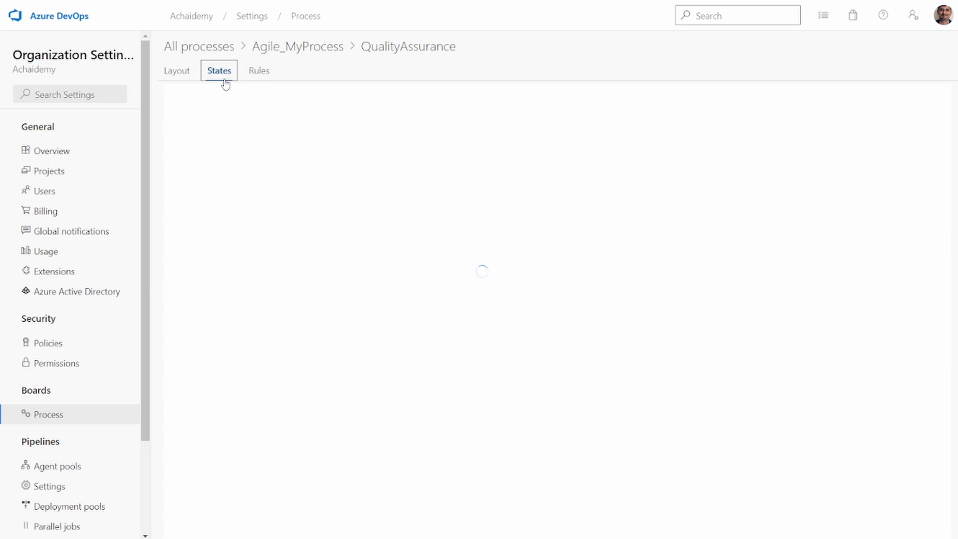
{"action": "left_click", "coordinate": [265, 80]}
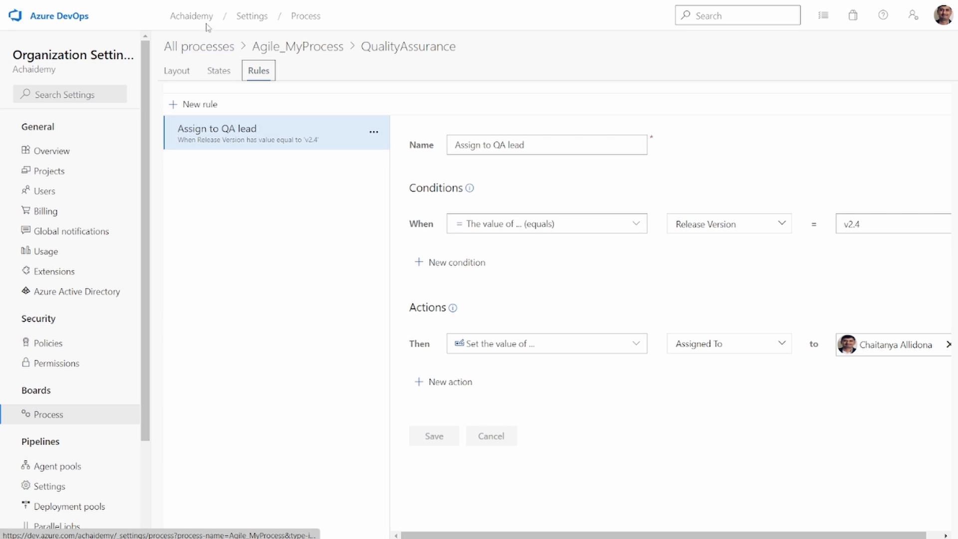
- Open the Load testing for Staging environment work item in the Demo.Process project and go to its Release Version field
{"action": "left_click", "coordinate": [190, 14]}
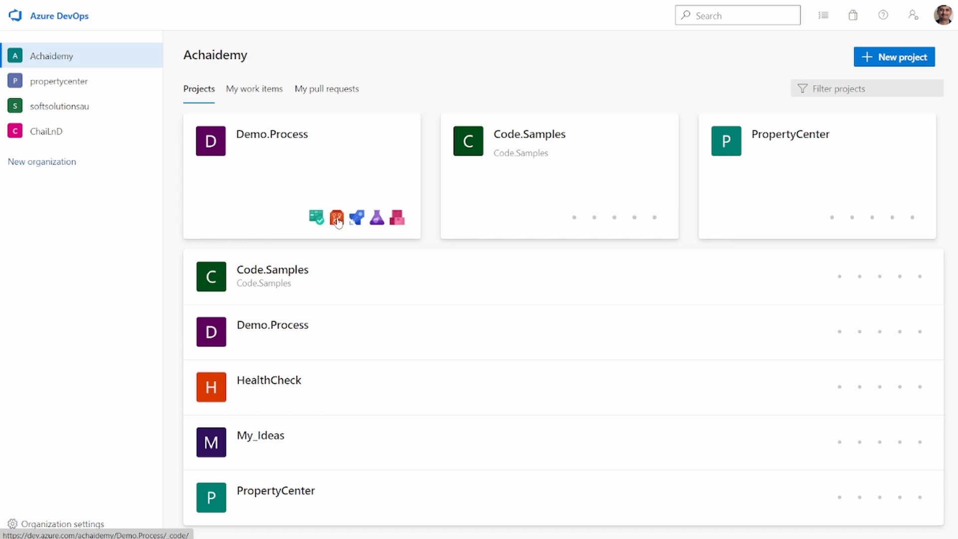
{"action": "left_click", "coordinate": [323, 188]}
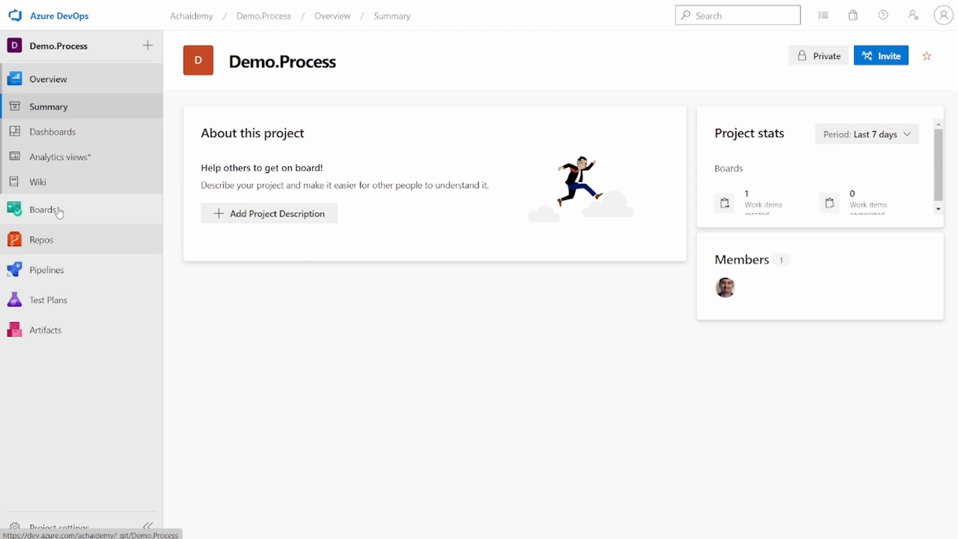
{"action": "mouse_move", "coordinate": [59, 211]}
{"action": "left_click", "coordinate": [241, 231]}
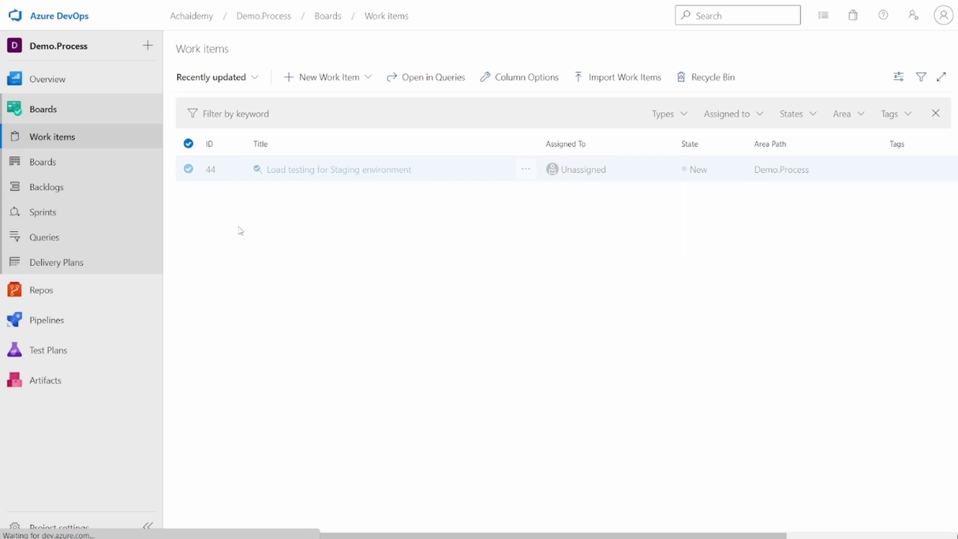
{"action": "left_click", "coordinate": [321, 170]}
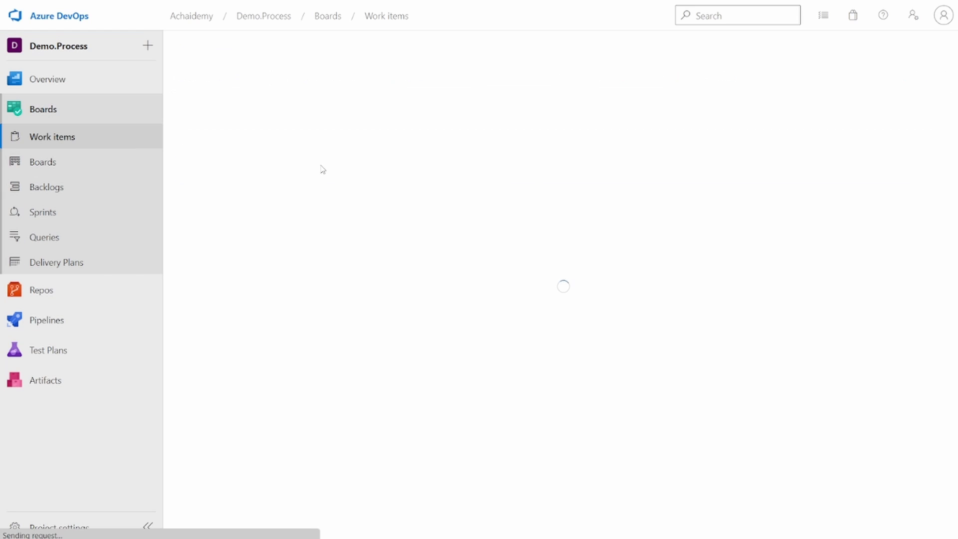
{"action": "left_click", "coordinate": [370, 372]}
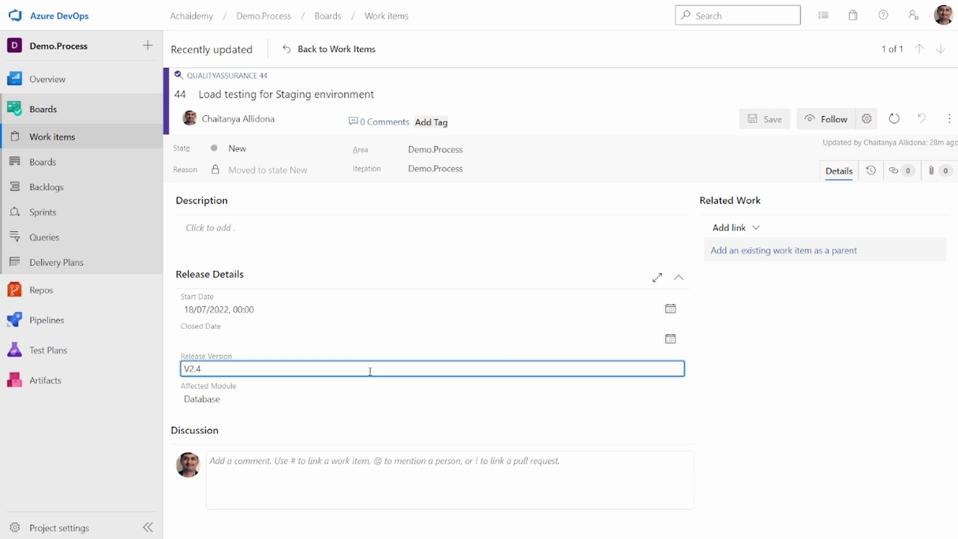
- Clear the assigned person on the Load testing for Staging environment work item to test the rule
{"action": "left_click", "coordinate": [288, 119]}
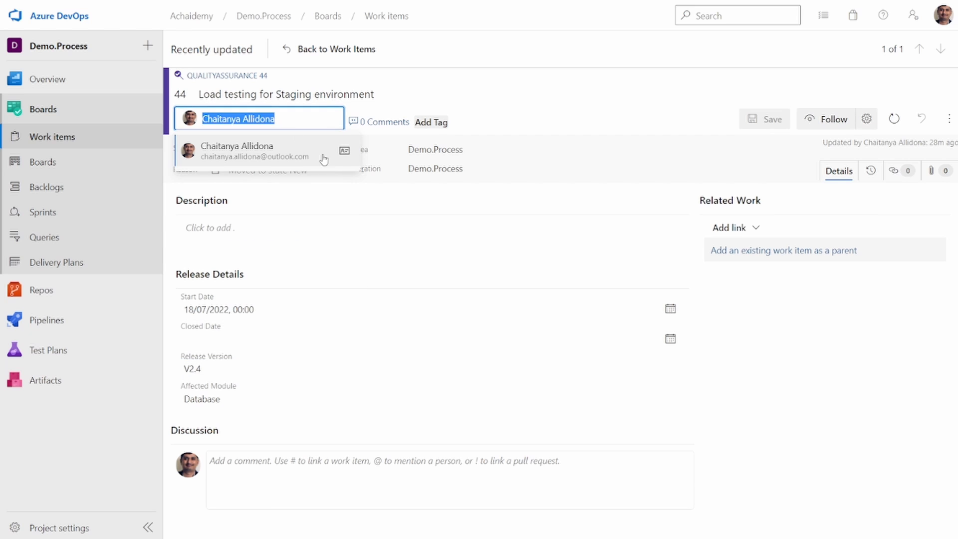
{"action": "key", "text": "BackSpace"}
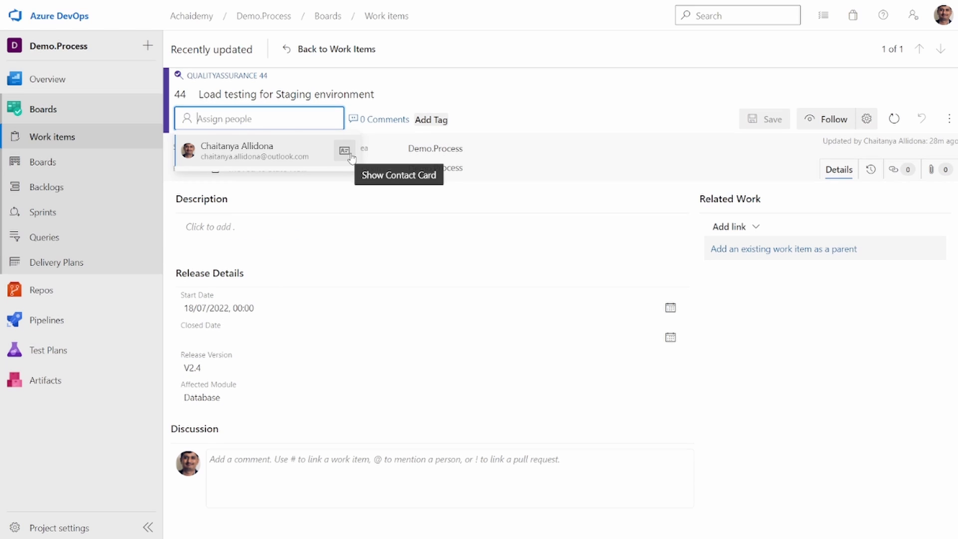
{"action": "left_click", "coordinate": [536, 86]}
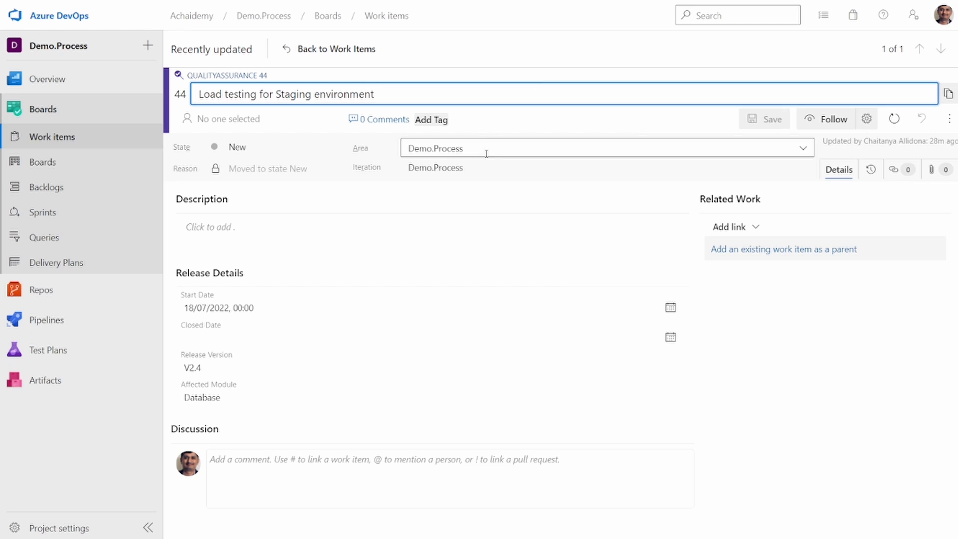
{"action": "left_click", "coordinate": [719, 419]}
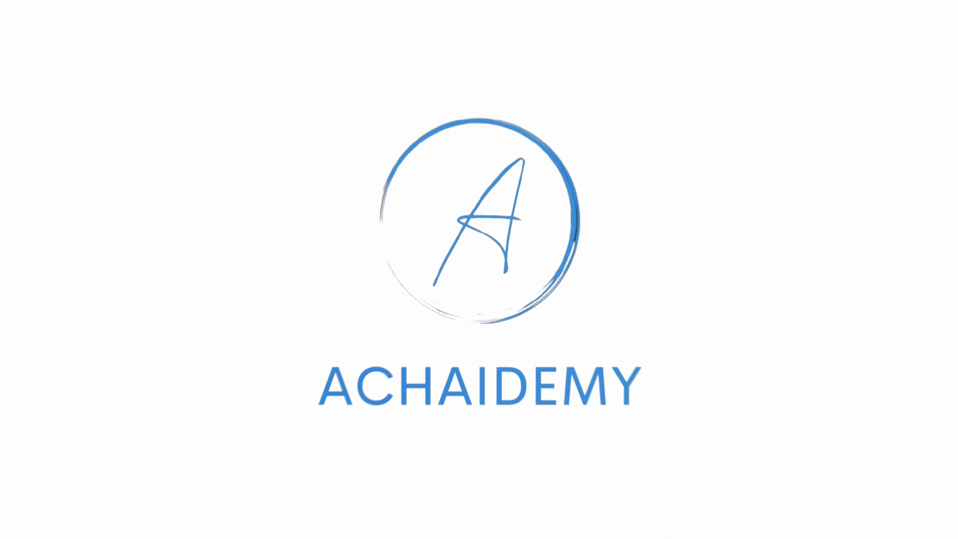